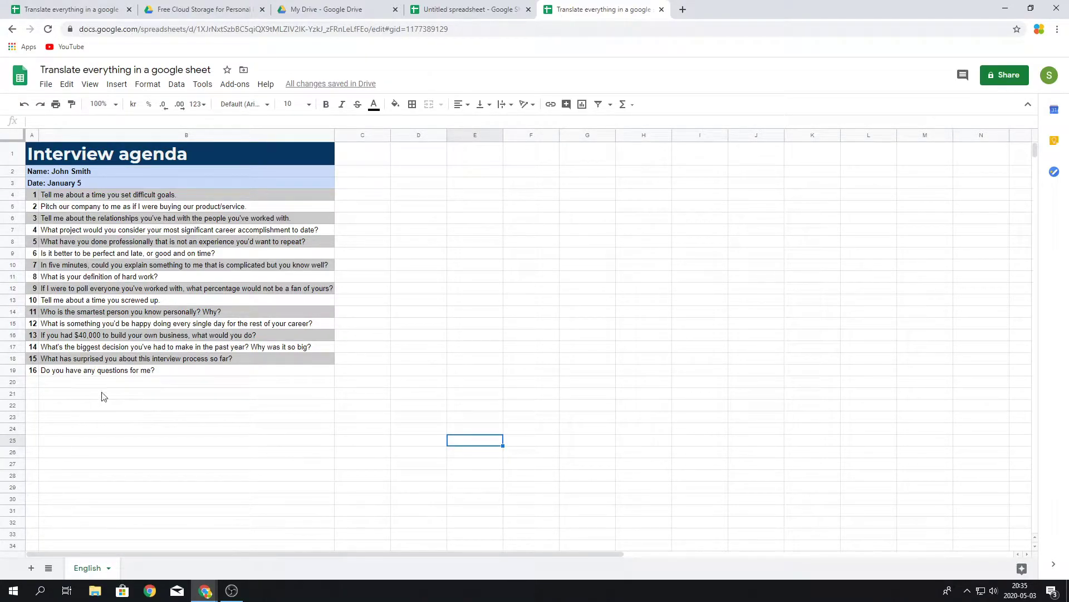
- Add a new blank sheet and rename it French
left_click(31, 568)
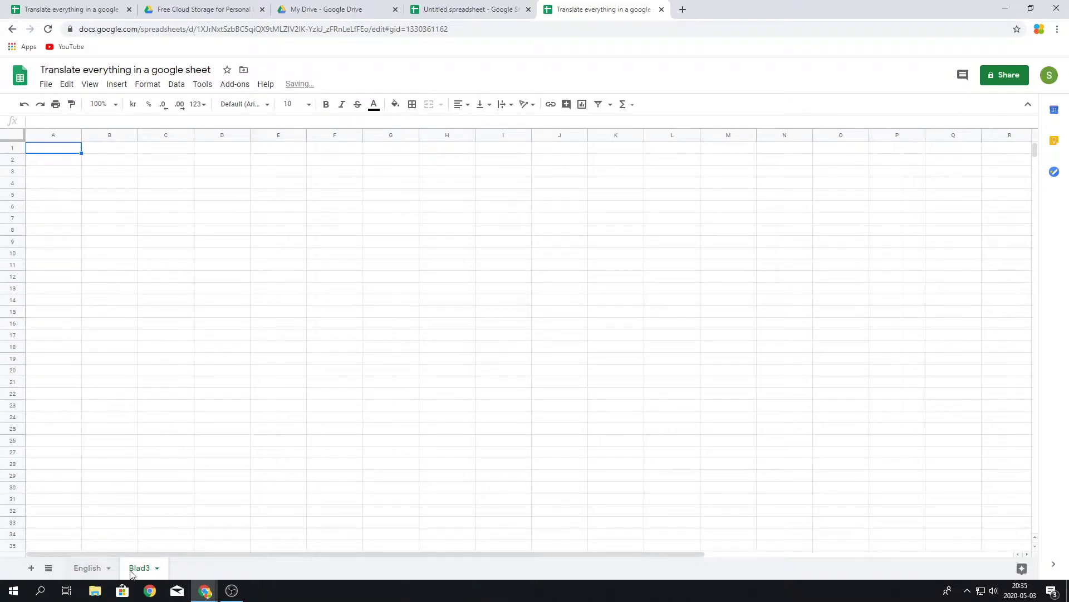
double_click(132, 572)
type("French")
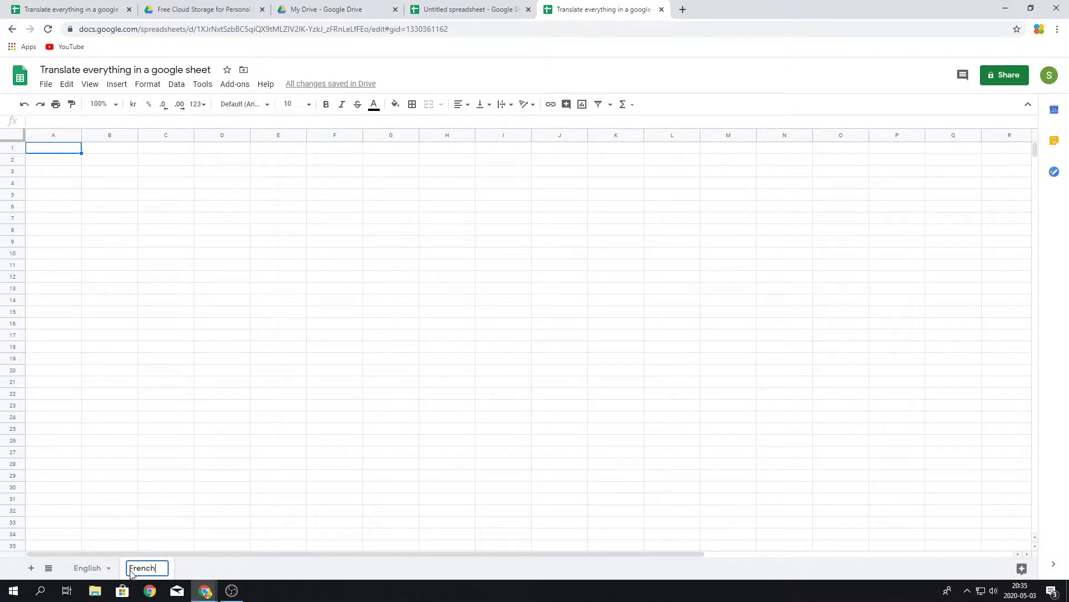
key("Return")
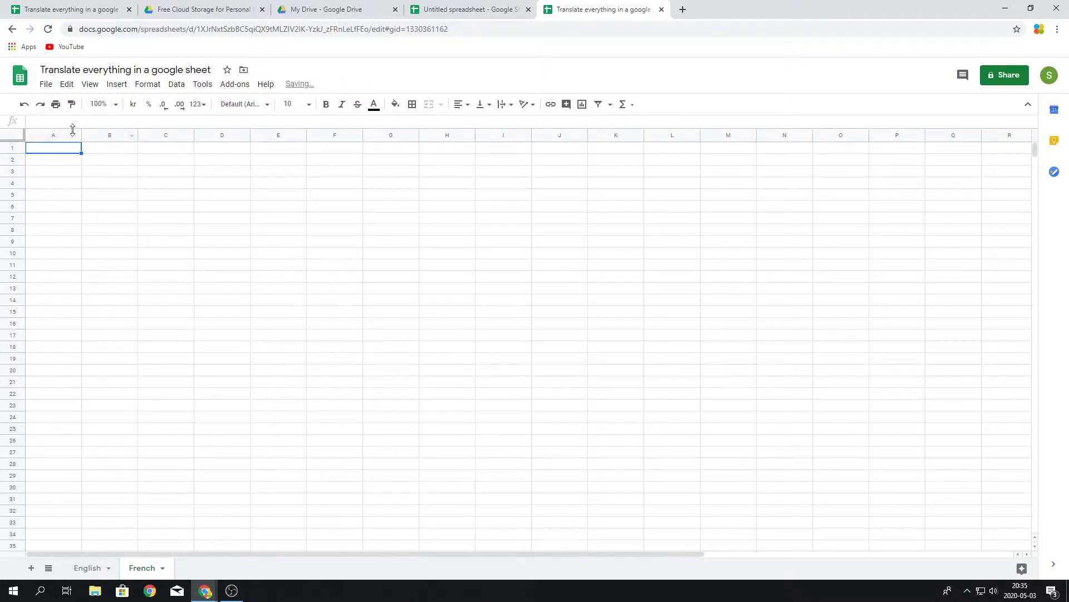
- Start a =GOOGLETRANSLATE( formula in cell A1 of the French sheet
double_click(70, 148)
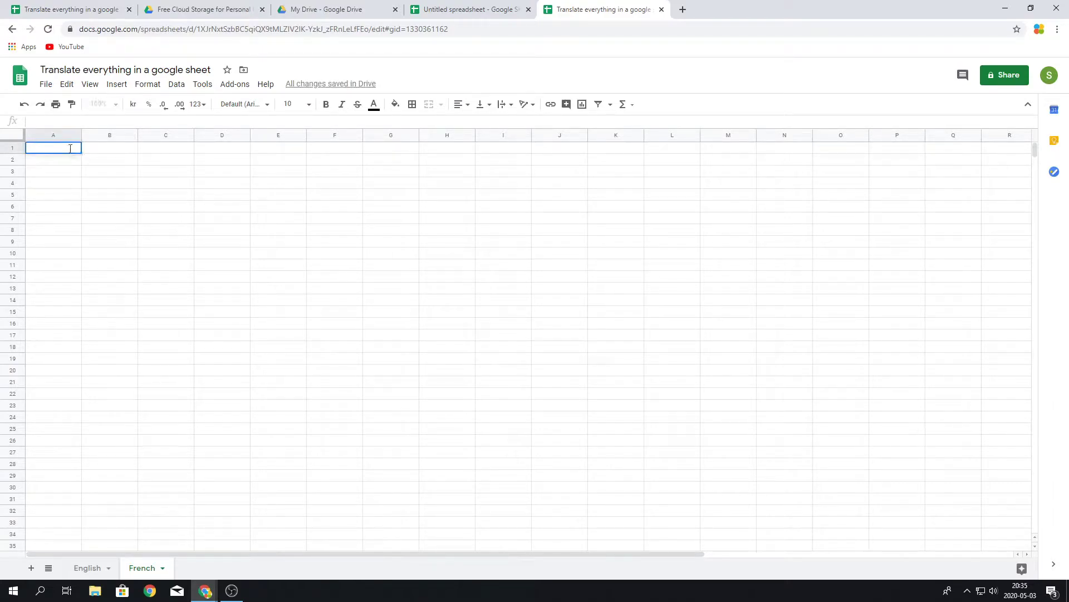
type("=Google")
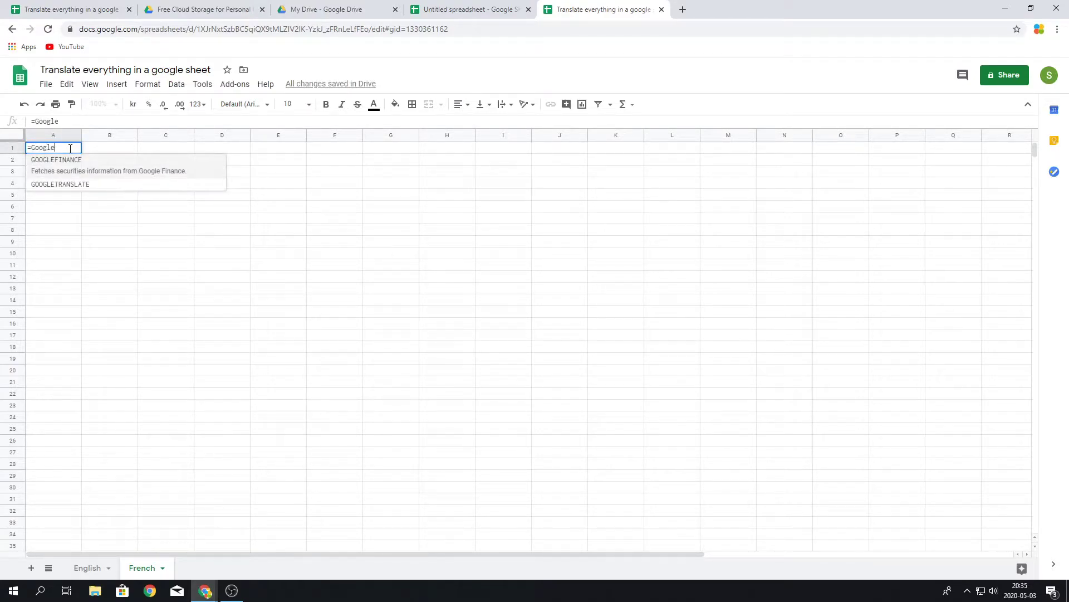
type("trna")
key("BackSpace")
type("anslate")
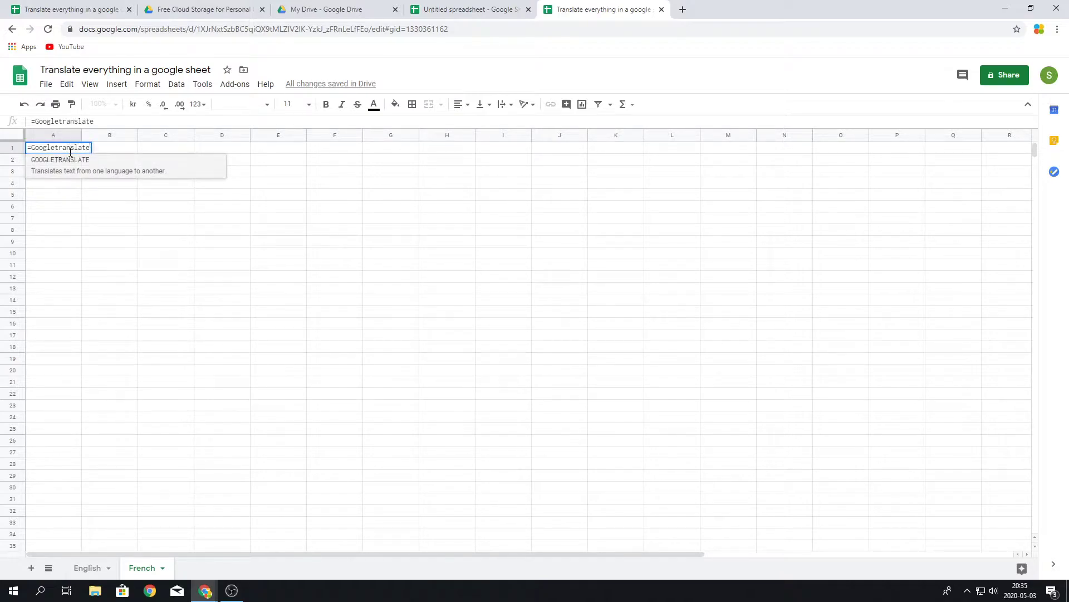
left_click(70, 161)
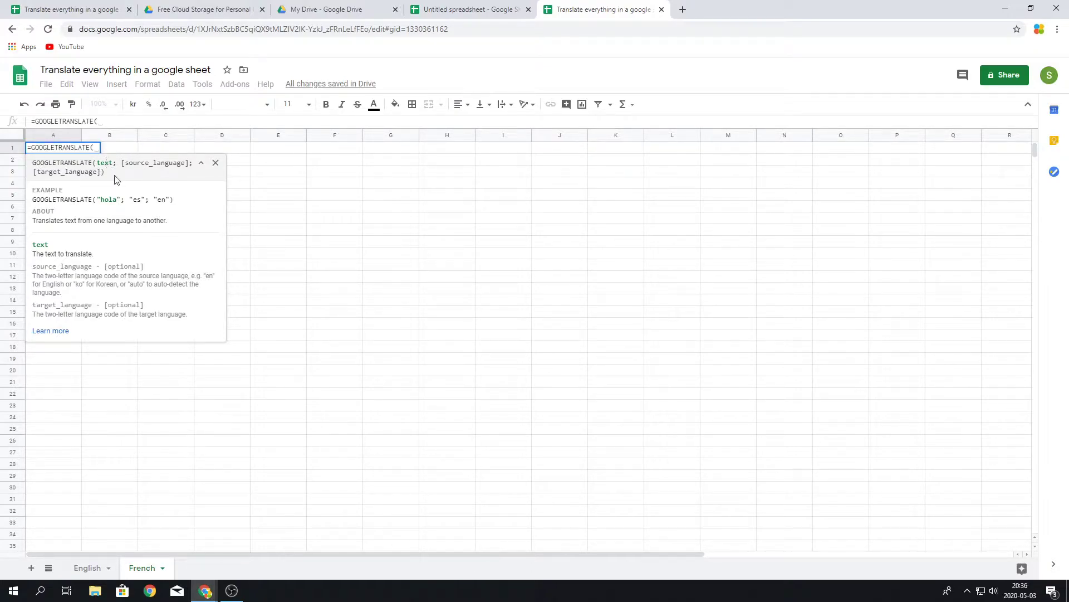
- Complete French!A1 as GOOGLETRANSLATE(English!A1; "en"; "fr"), showing 'Ordre du jour de l'entrevue'
left_click(95, 568)
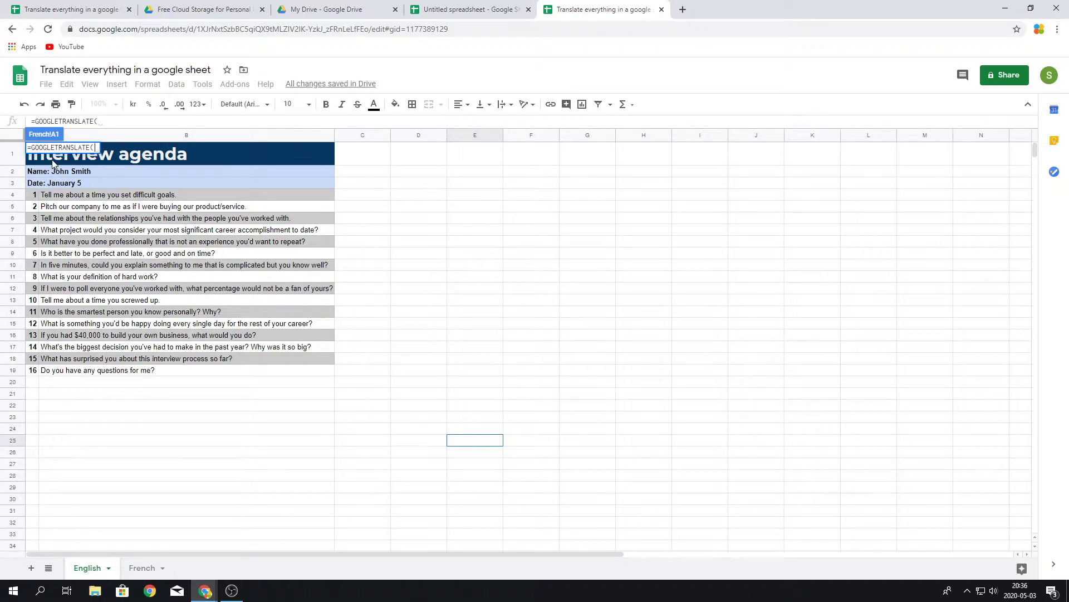
left_click(46, 162)
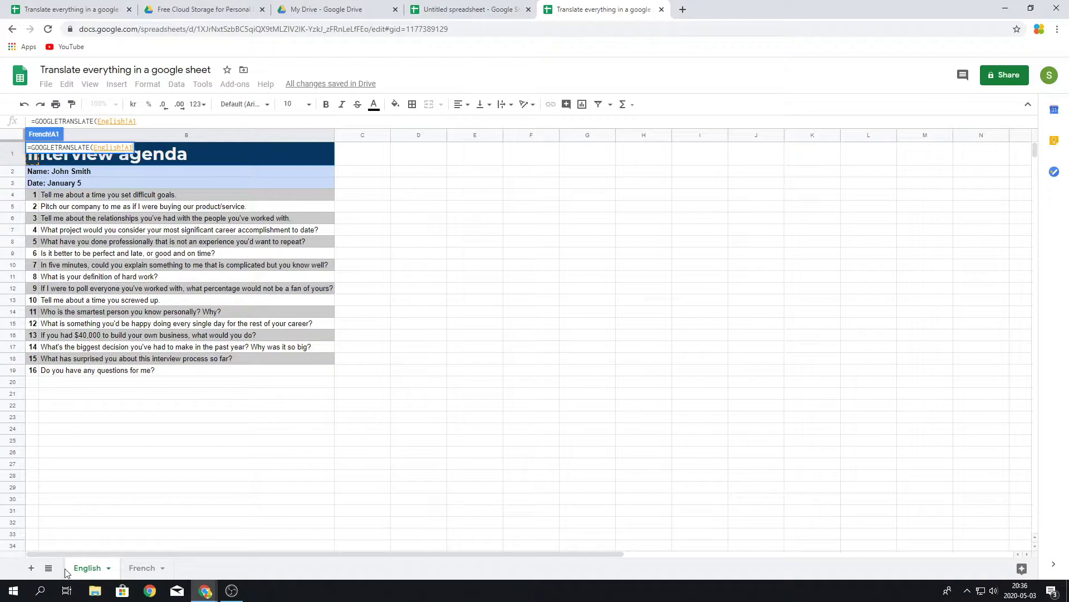
left_click(135, 568)
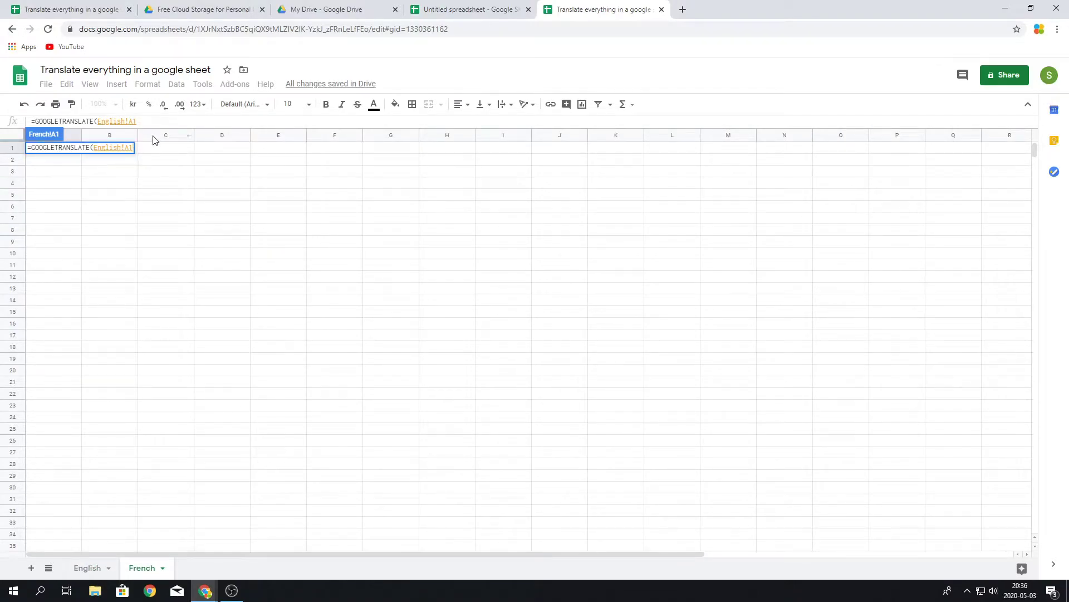
left_click(149, 118)
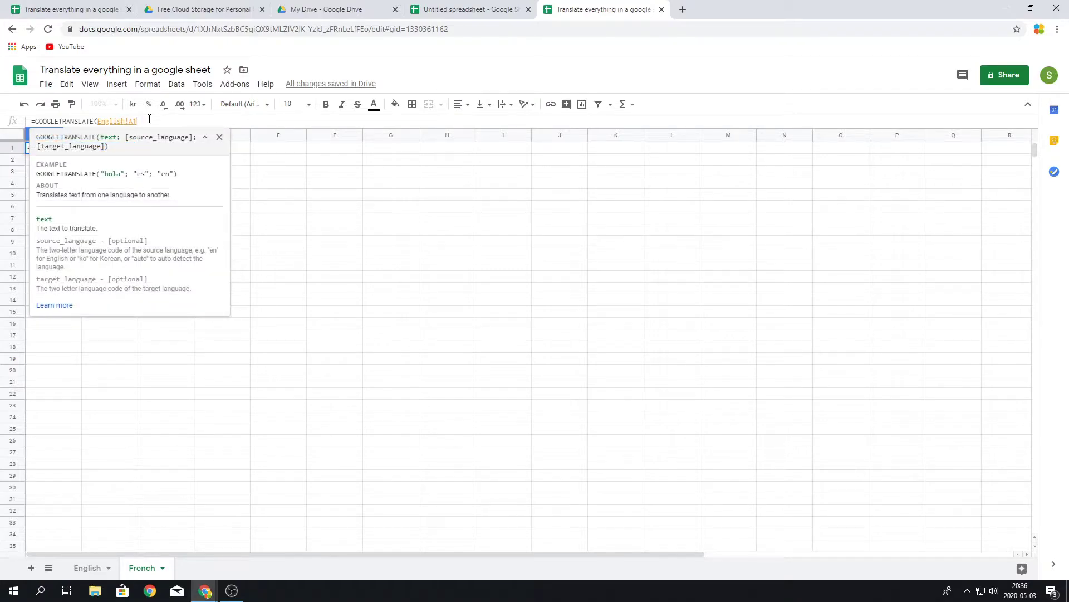
type(";")
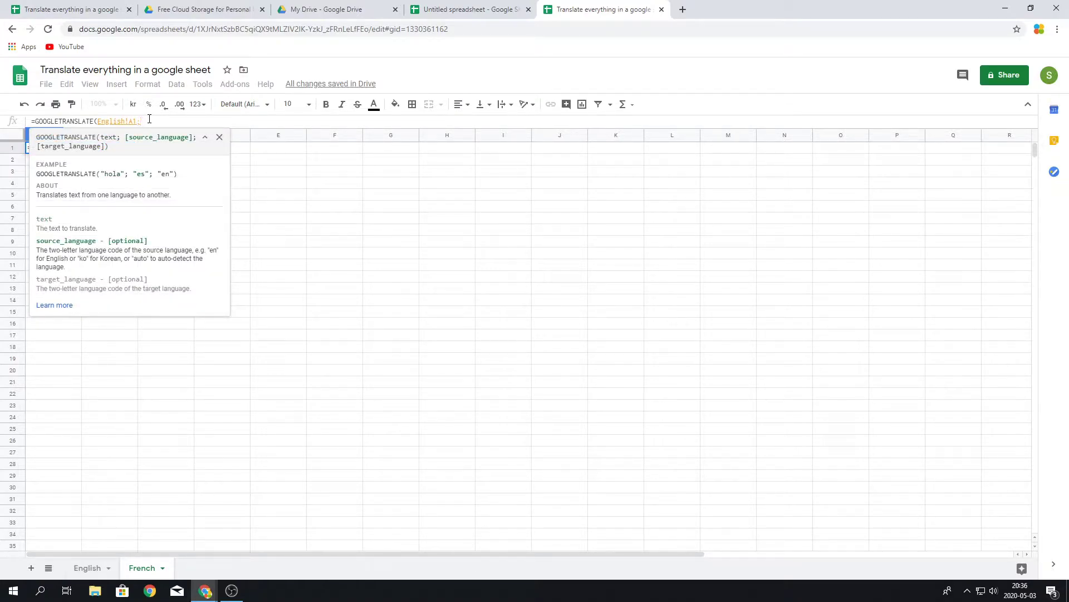
type(" \"en")
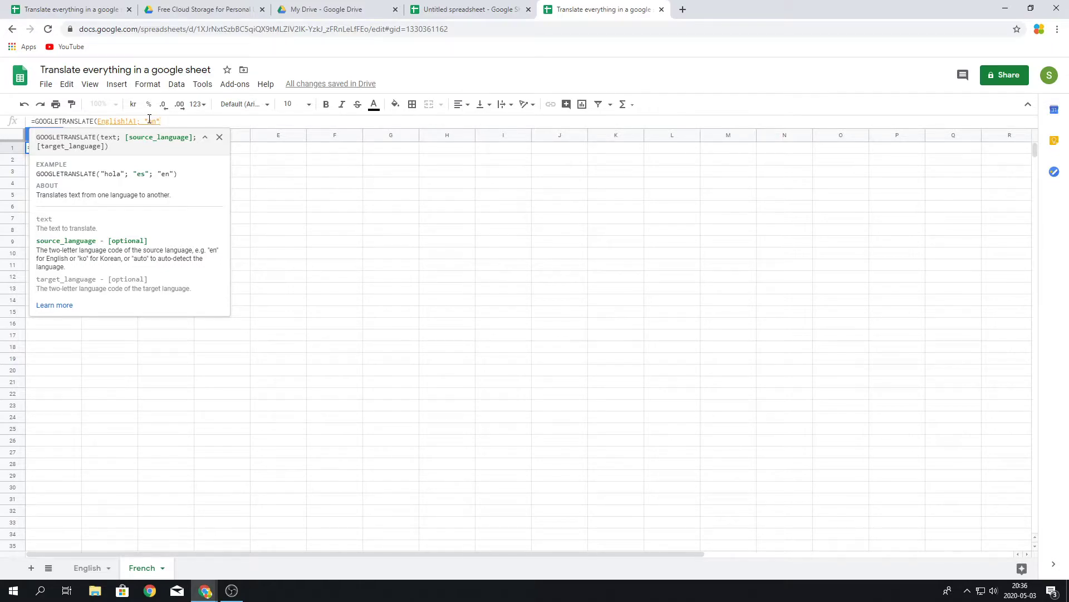
type("\" ;")
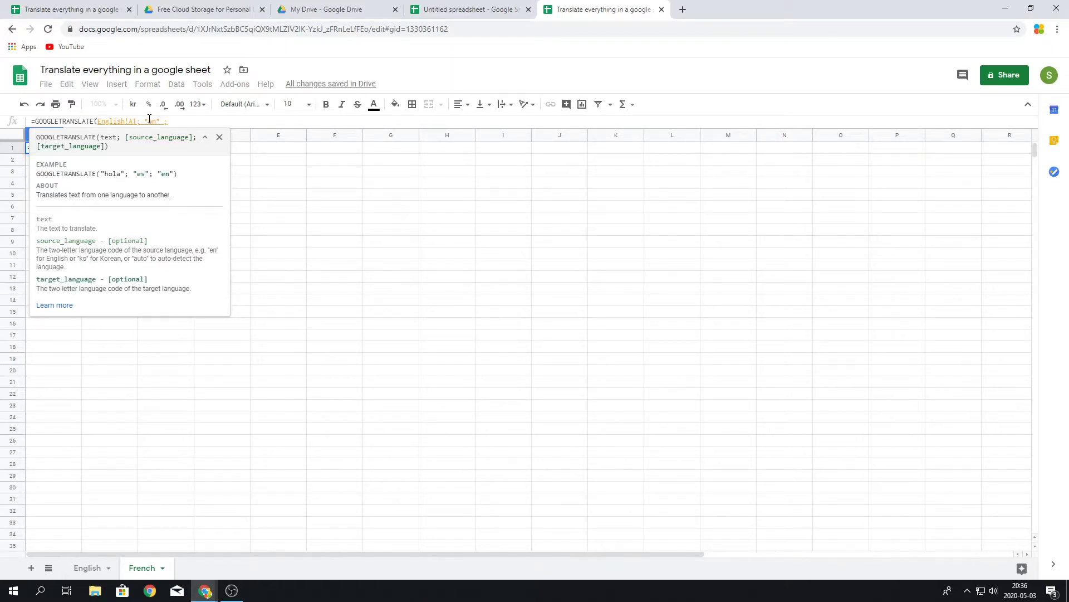
type("\"")
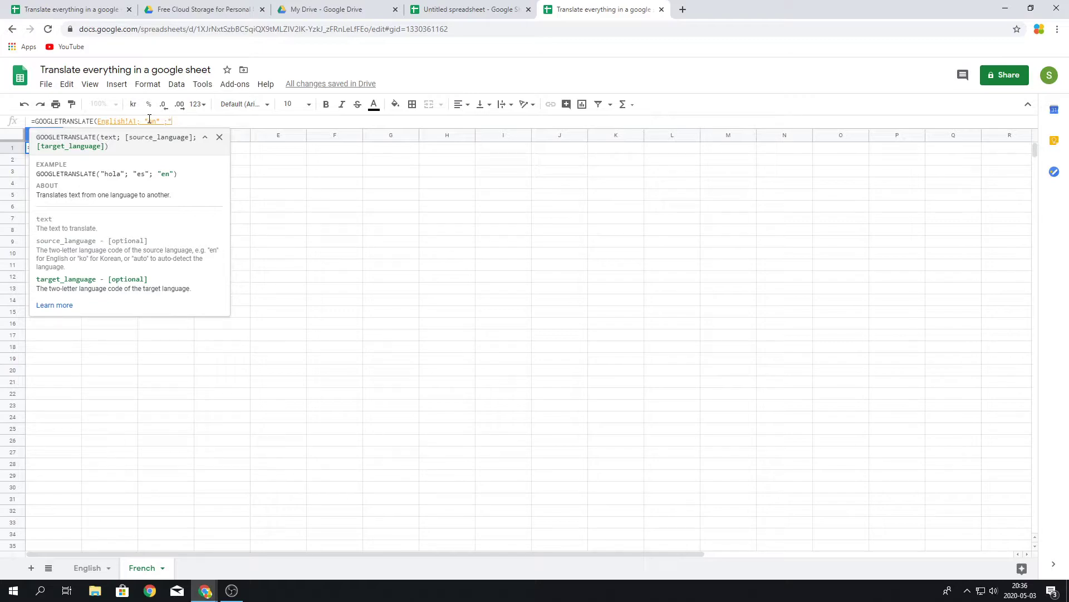
type("fr\")")
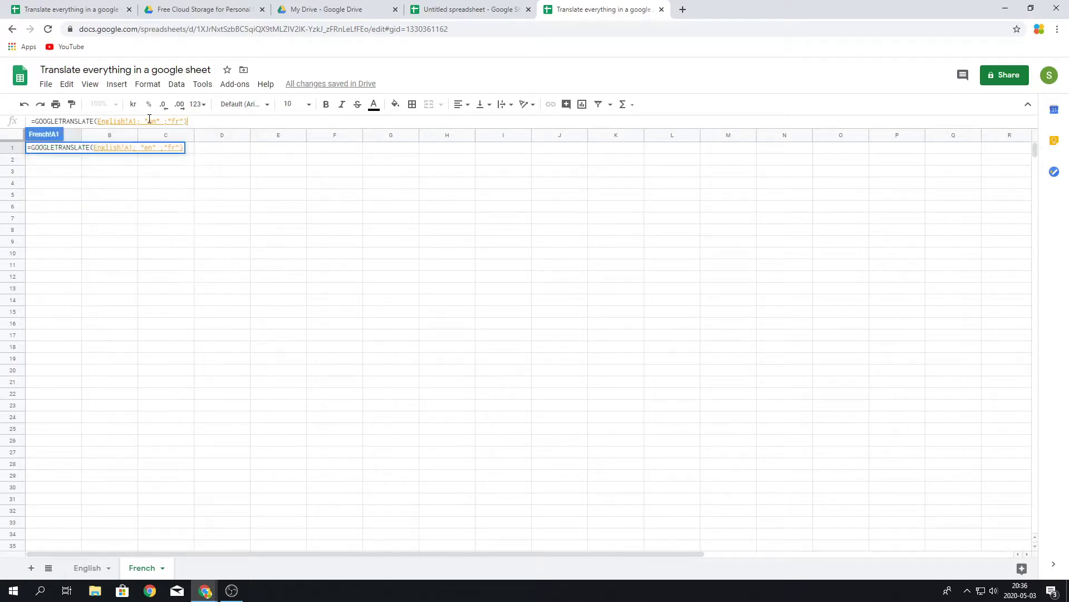
key("Return")
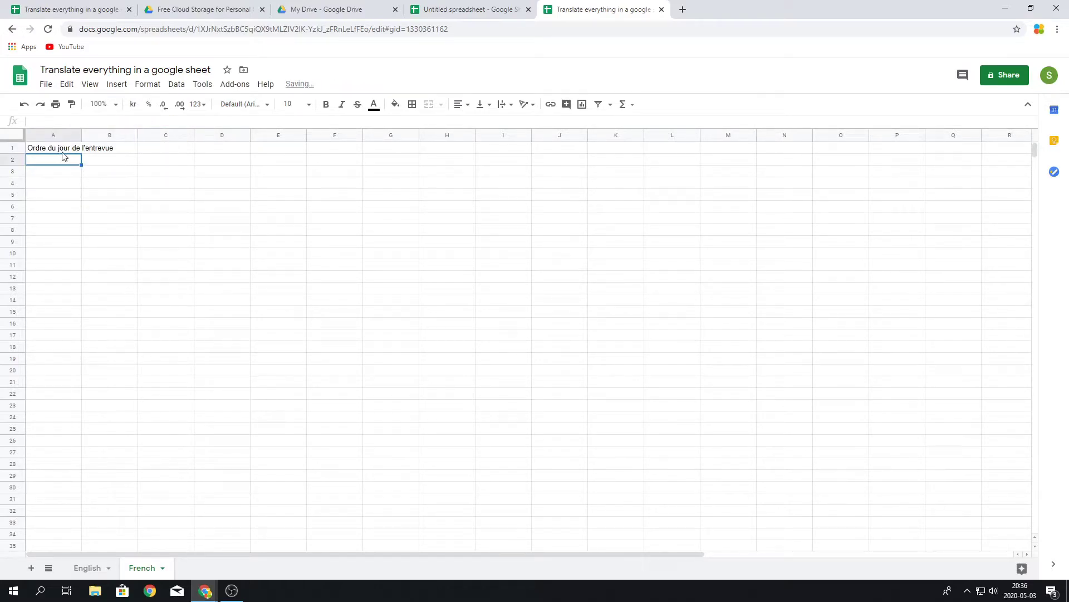
- Fill A1's translation formula across B1 and C1, then check why they return #VALUE!
left_click(58, 151)
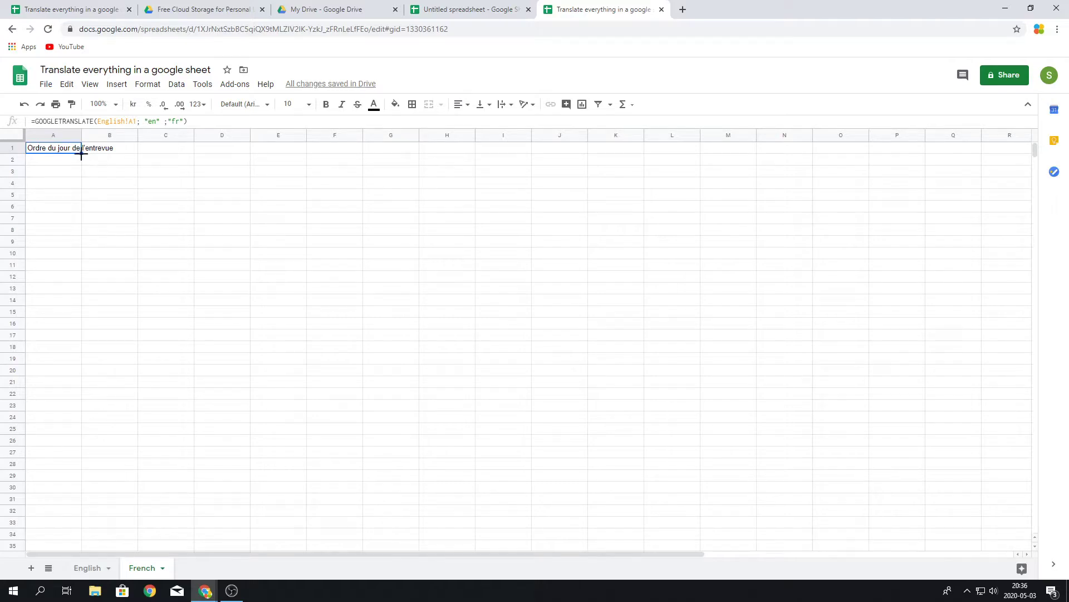
left_click_drag(81, 155, 172, 150)
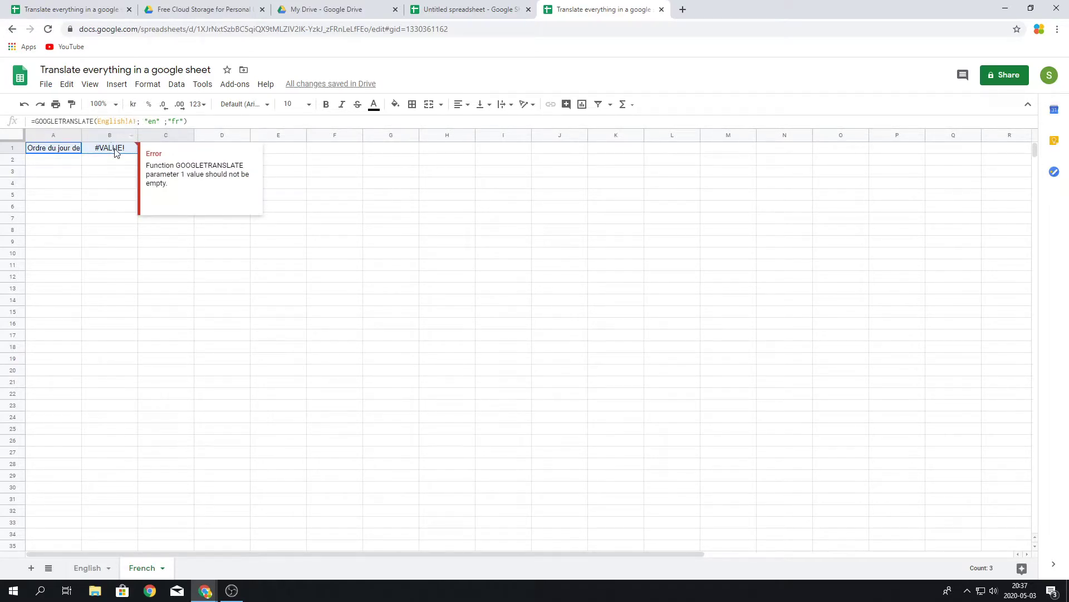
key("Right")
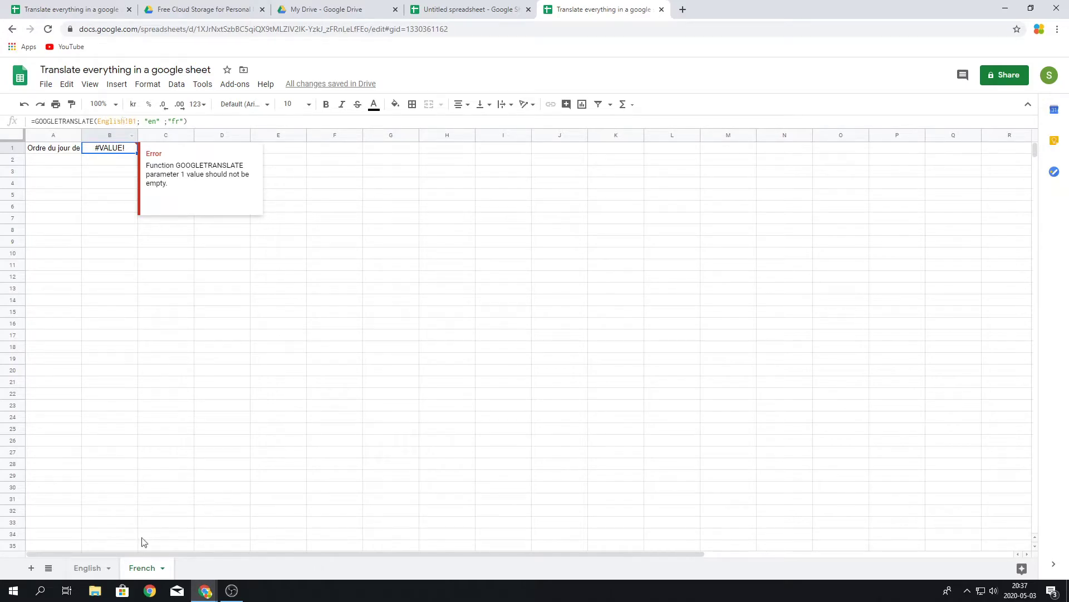
left_click(89, 569)
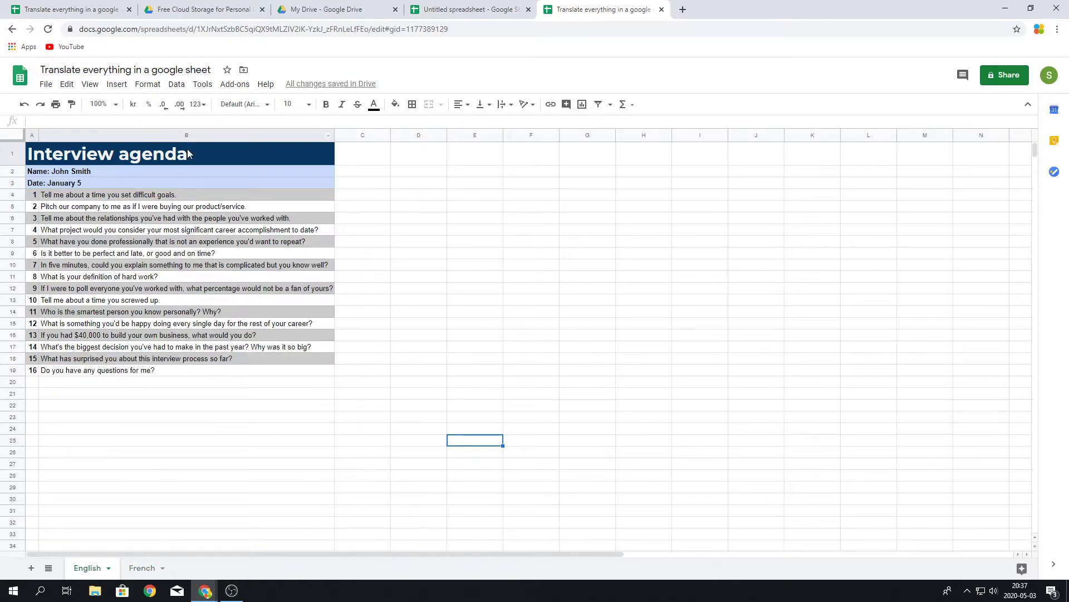
left_click(140, 567)
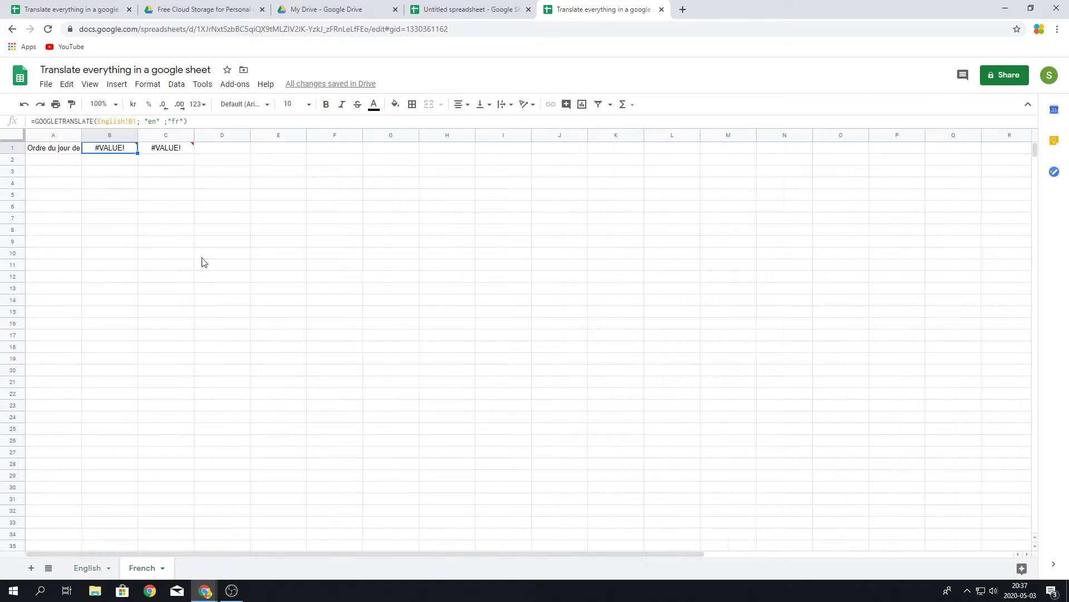
mouse_move(168, 148)
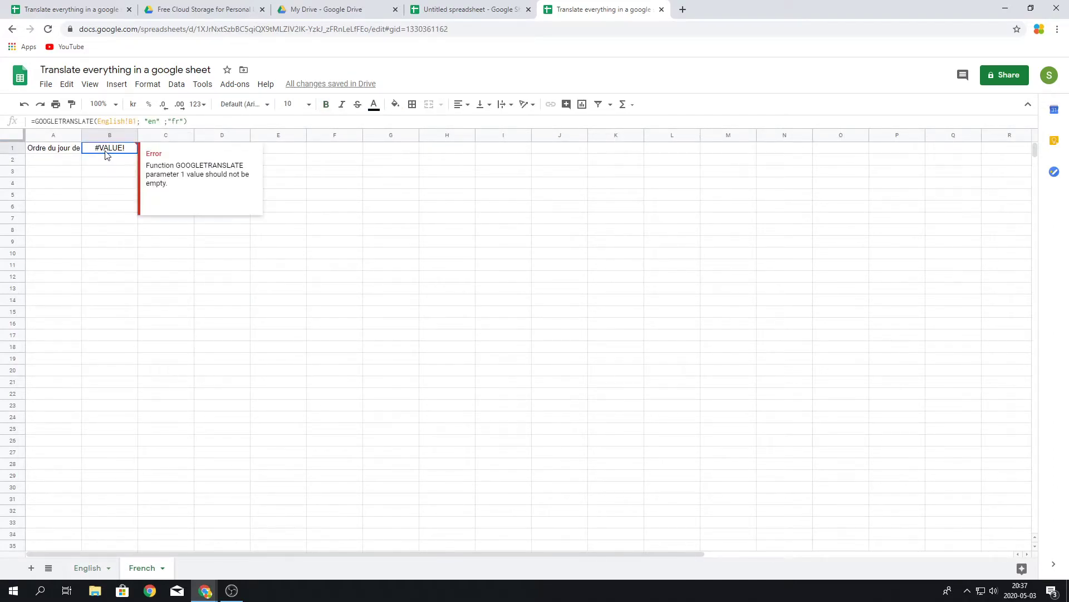
- Wrap French!B1's translation of English!B1 in IFERROR so it shows blank instead of #VALUE!
left_click(35, 121)
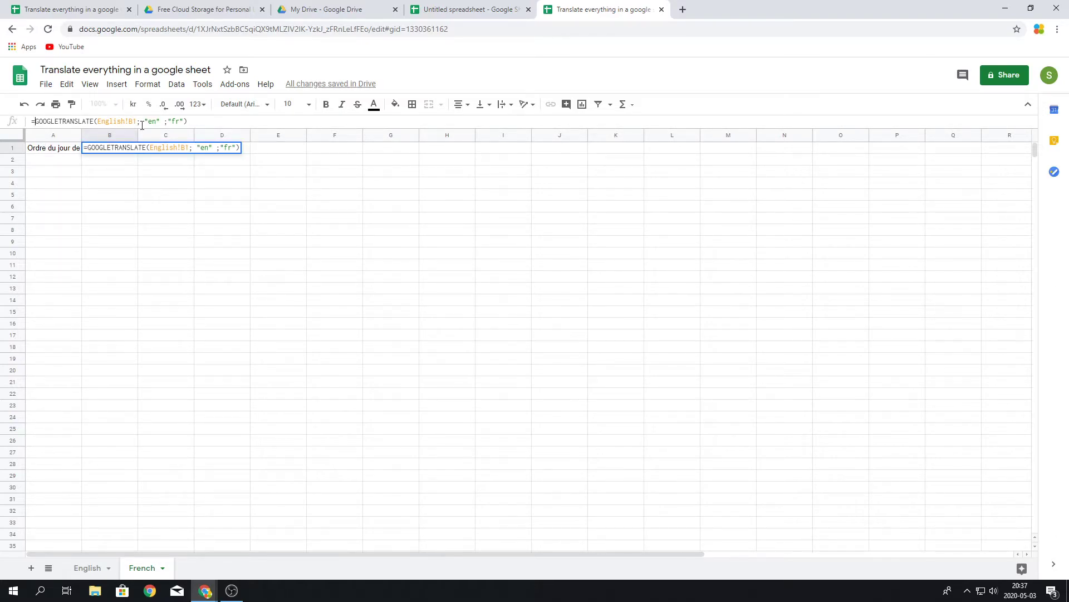
type("IFERROR")
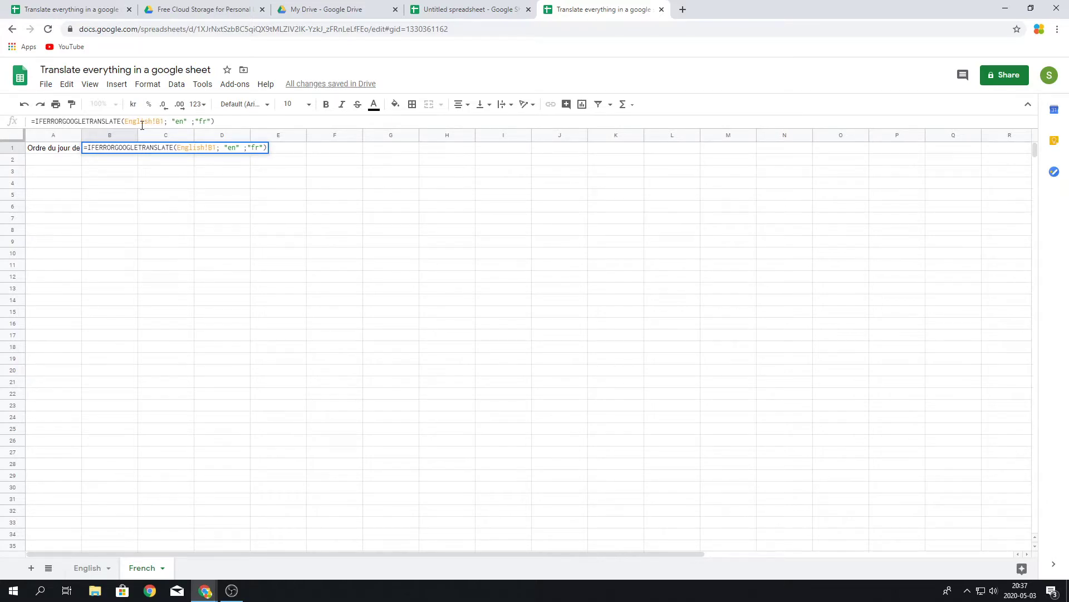
type("(")
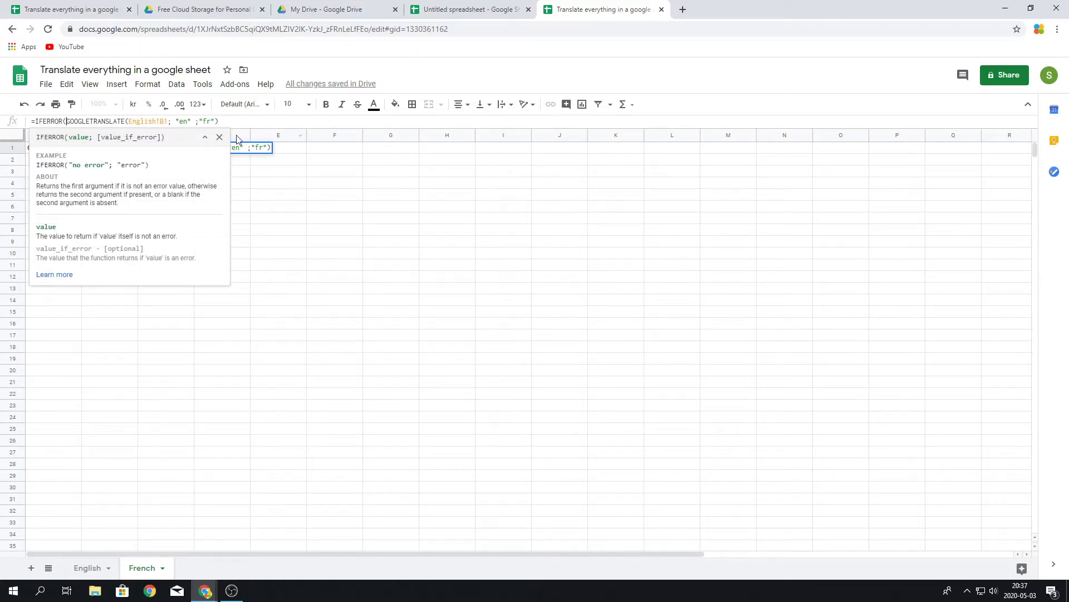
type(")")
key("Return")
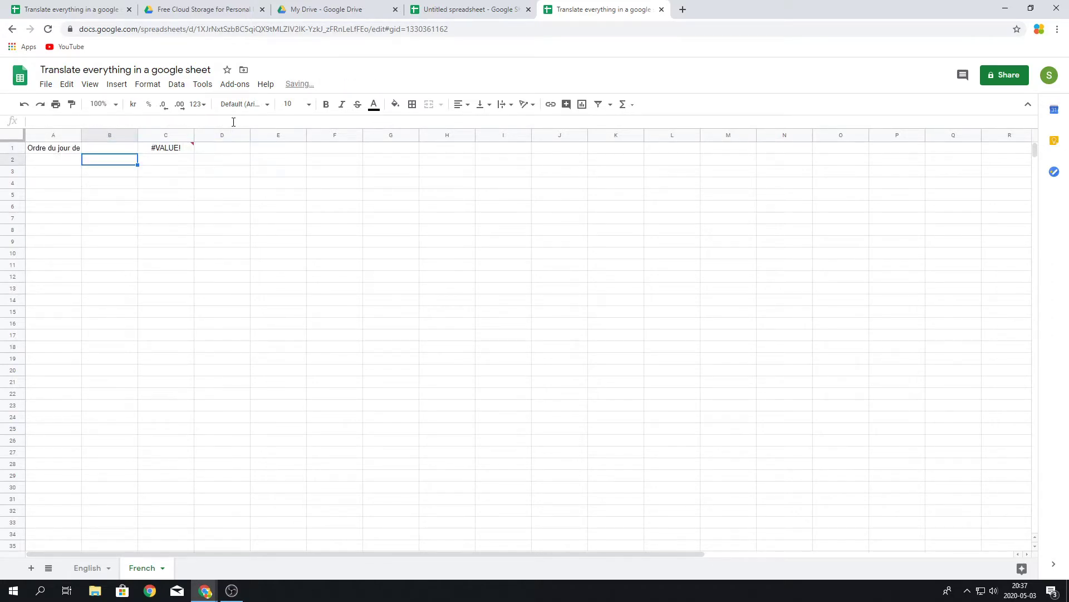
left_click(111, 151)
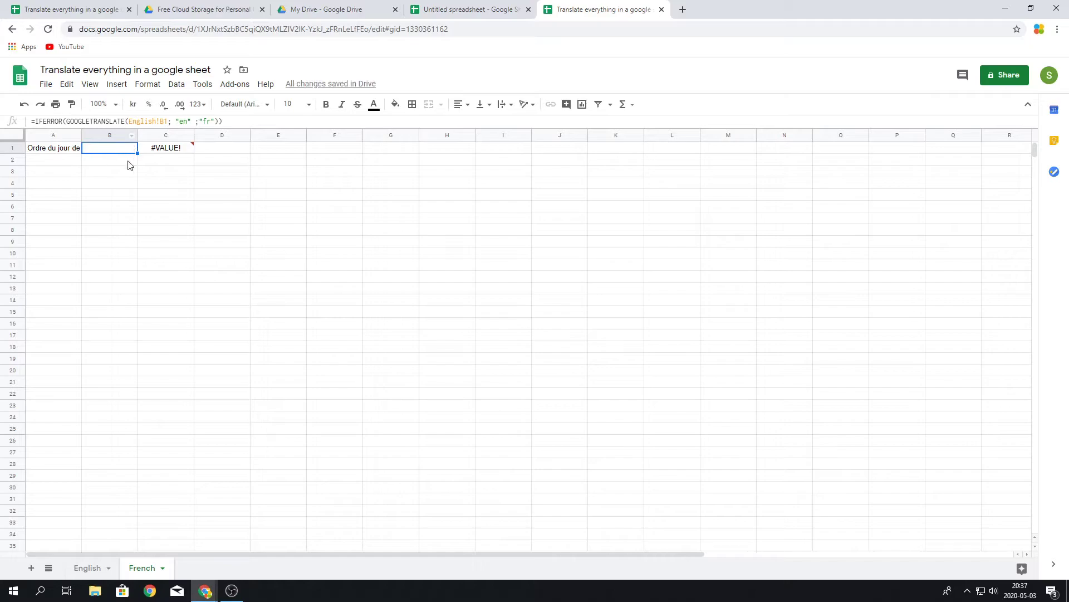
- Fill the IFERROR translation formula into C1, then down columns A–C to row 24
left_click_drag(137, 152, 193, 294)
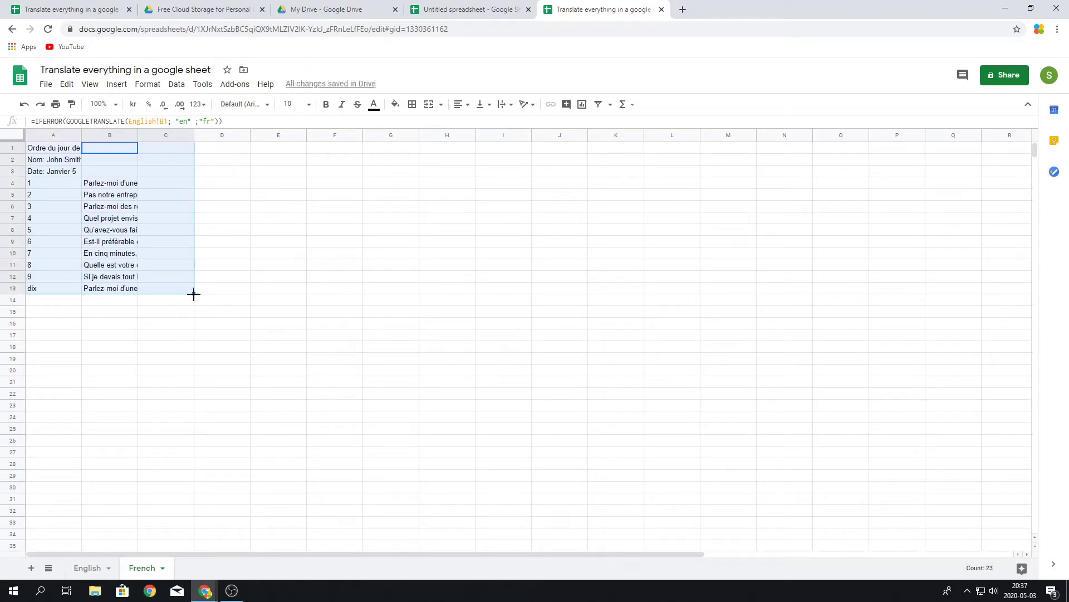
left_click_drag(193, 294, 194, 415)
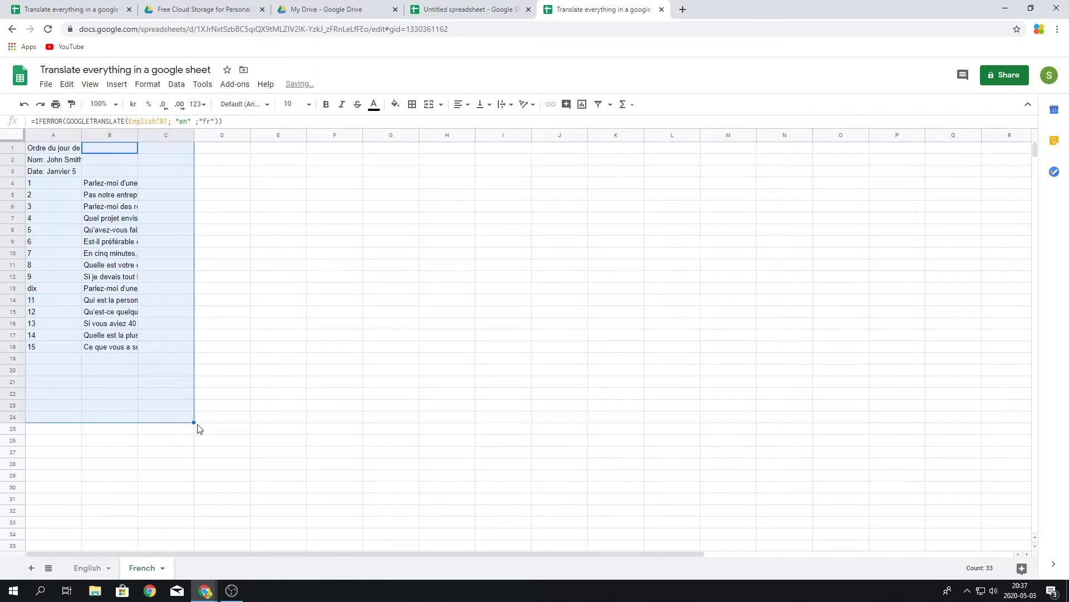
left_click(230, 409)
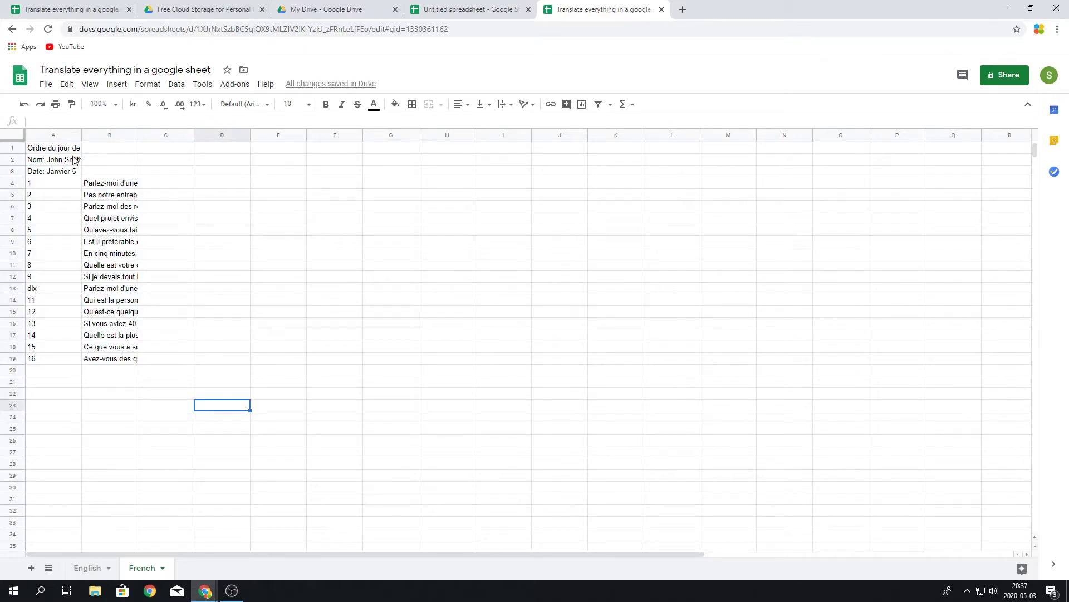
- Add a blank sheet named Frenchfixed after French and return to the English agenda
left_click(89, 567)
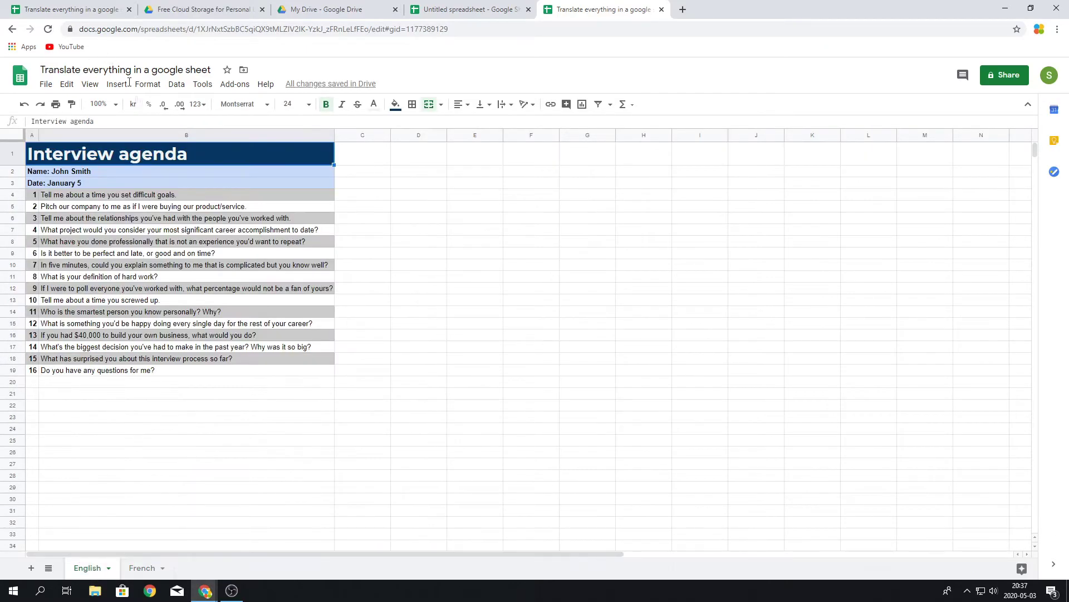
left_click(141, 569)
left_click(31, 568)
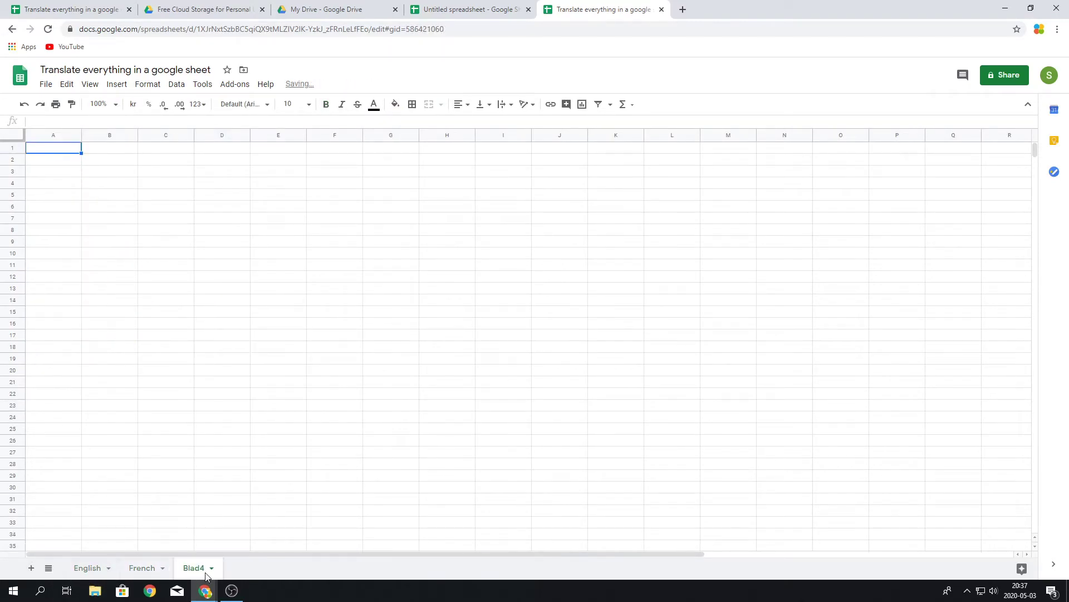
double_click(195, 568)
type("French")
type("fixe")
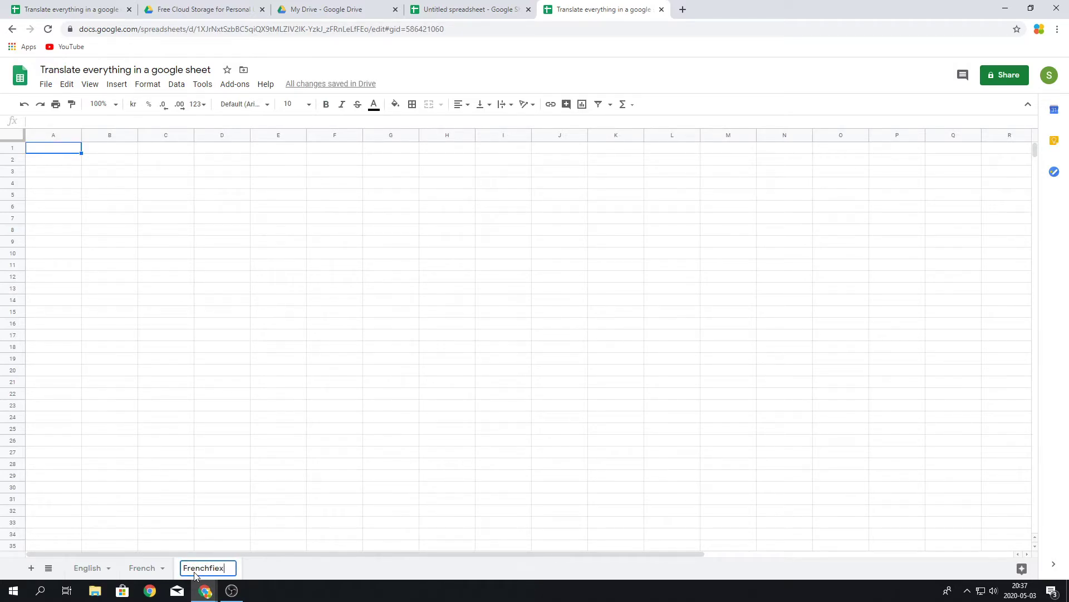
type("d")
key("Return")
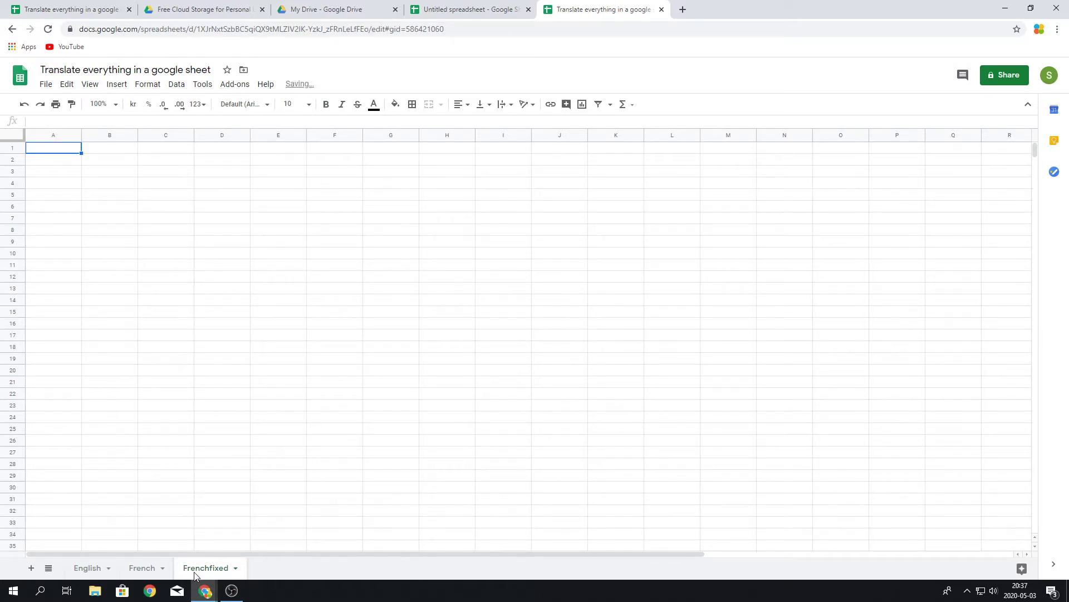
left_click(83, 569)
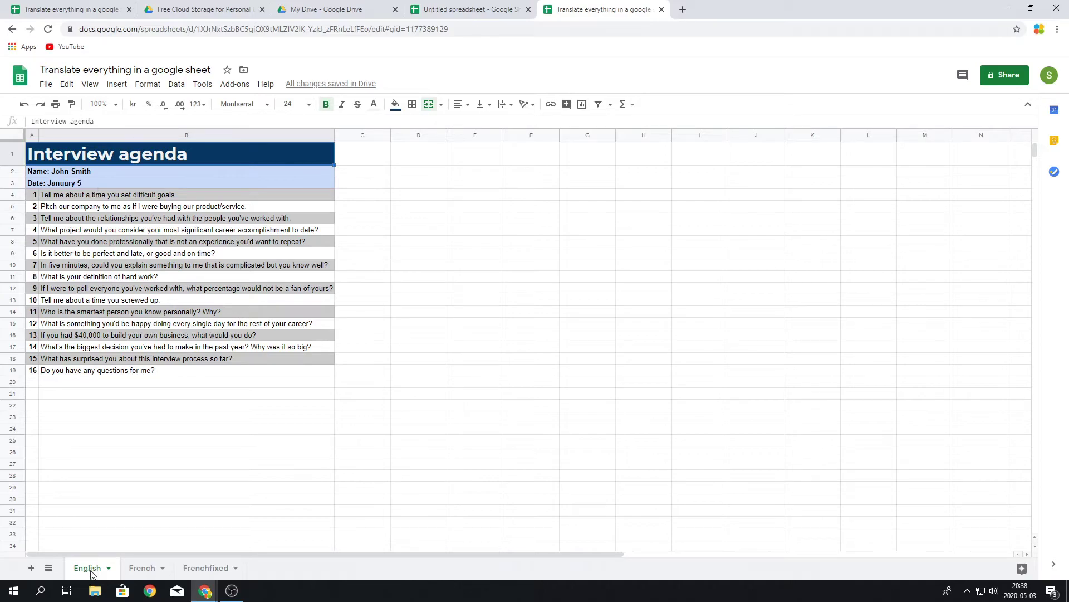
- Select and copy the entire English agenda sheet
left_click(215, 568)
left_click(88, 570)
left_click(12, 135)
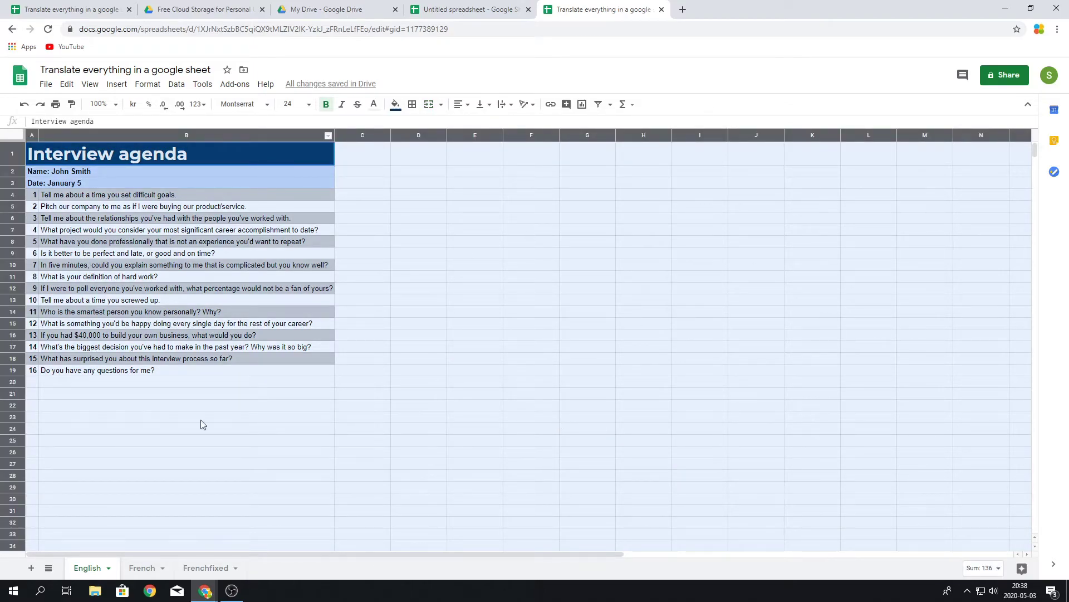
right_click(201, 171)
left_click(246, 164)
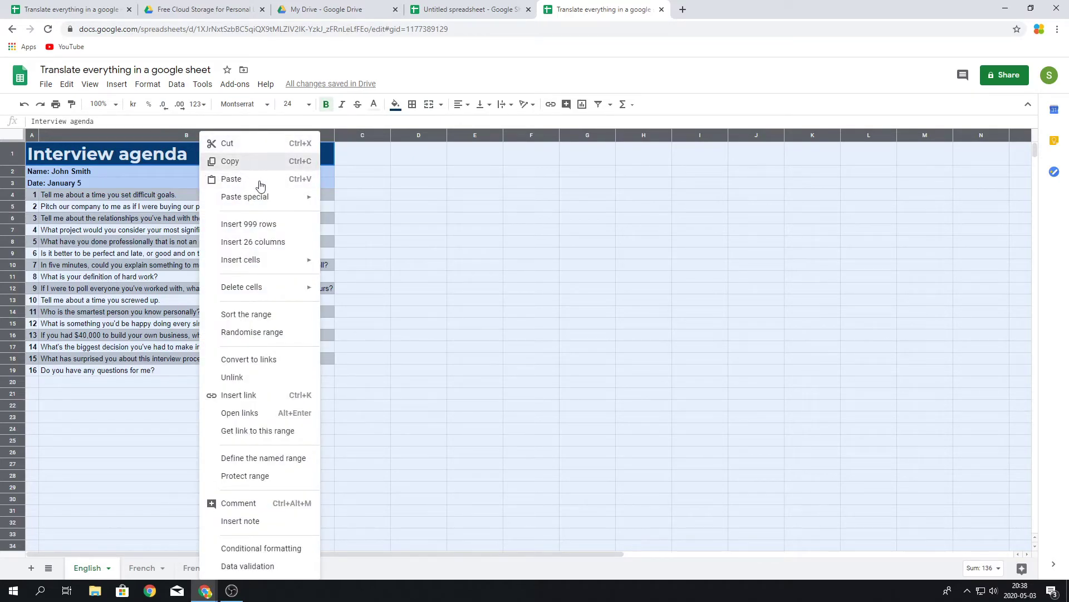
- Paste the agenda with its formatting into Frenchfixed starting at A1
left_click(205, 567)
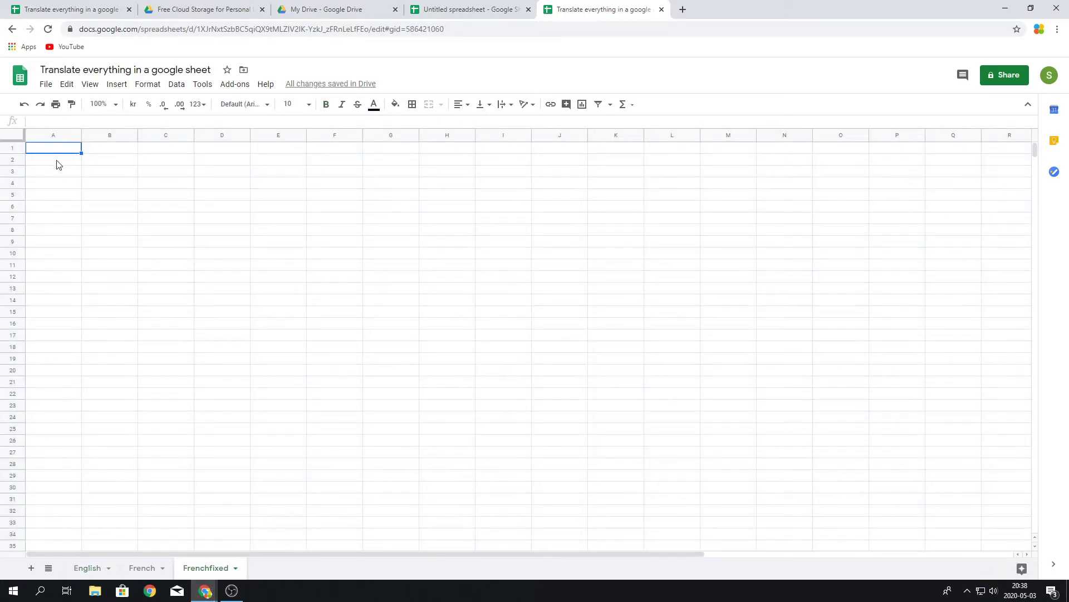
left_click(47, 151)
key("ctrl+v")
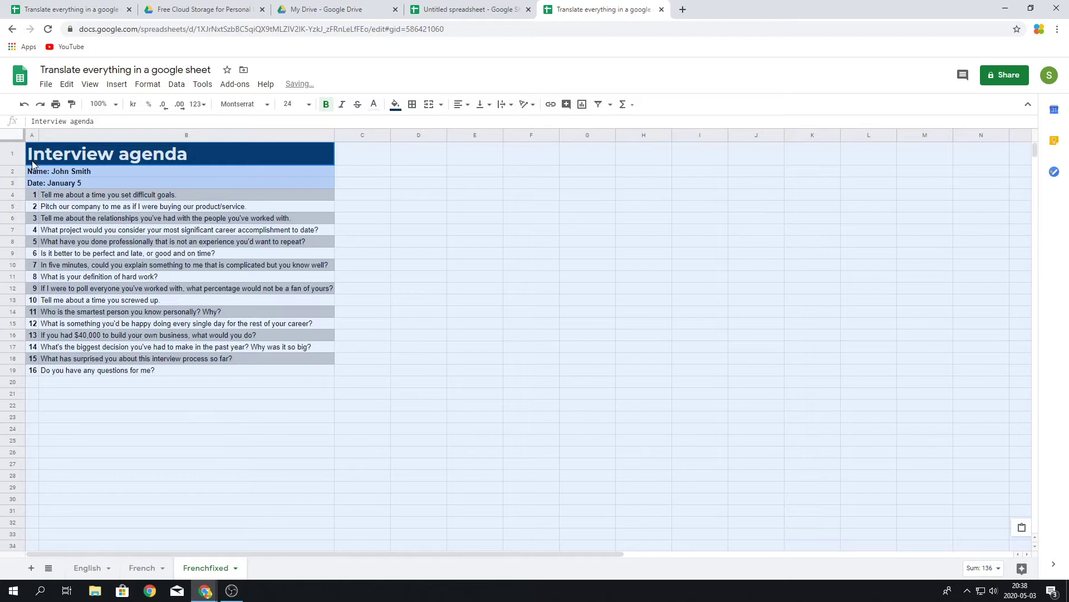
right_click(32, 163)
left_click(394, 227)
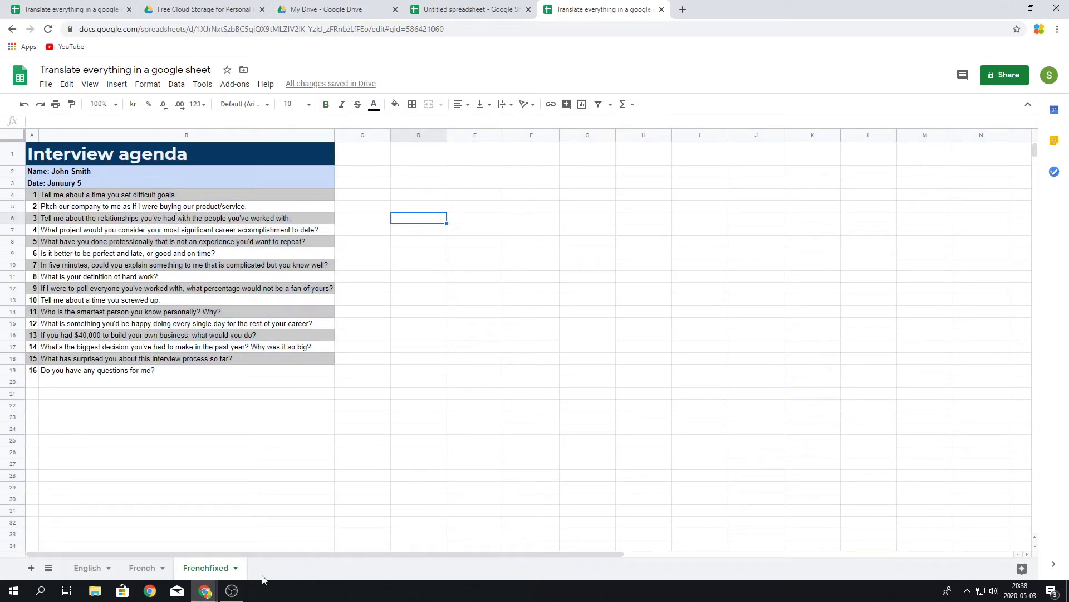
- Copy the translated cells A1:B19 on the French sheet and return to Frenchfixed
left_click(146, 568)
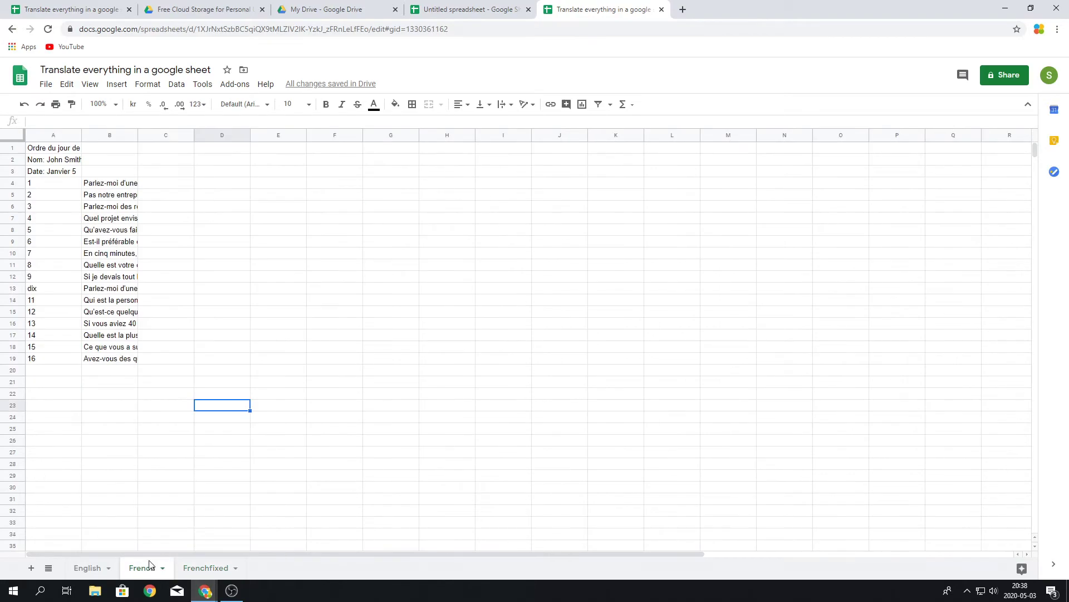
left_click_drag(129, 359, 49, 154)
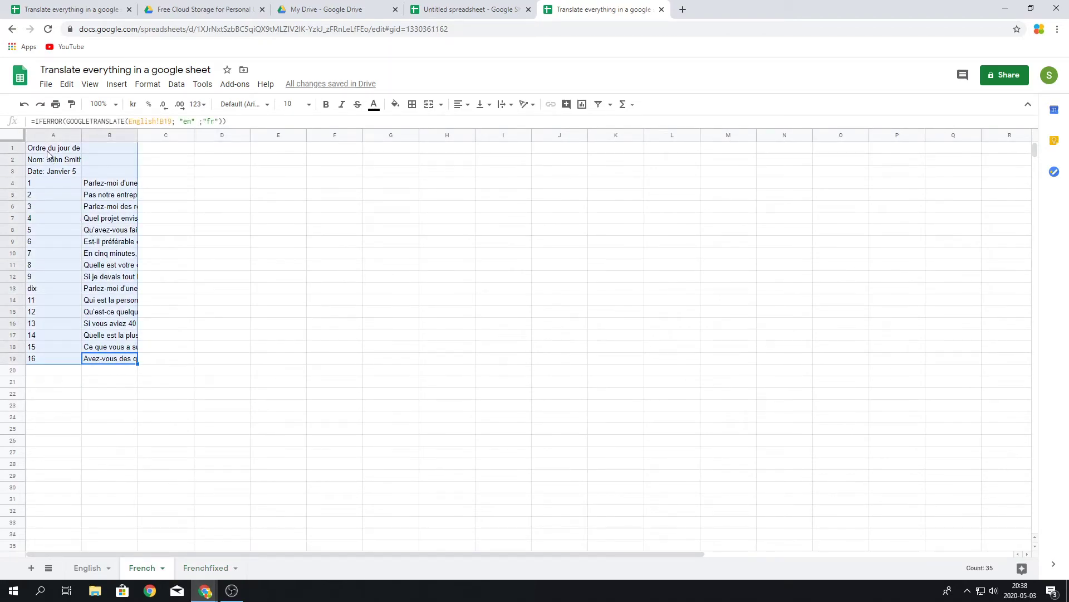
right_click(54, 166)
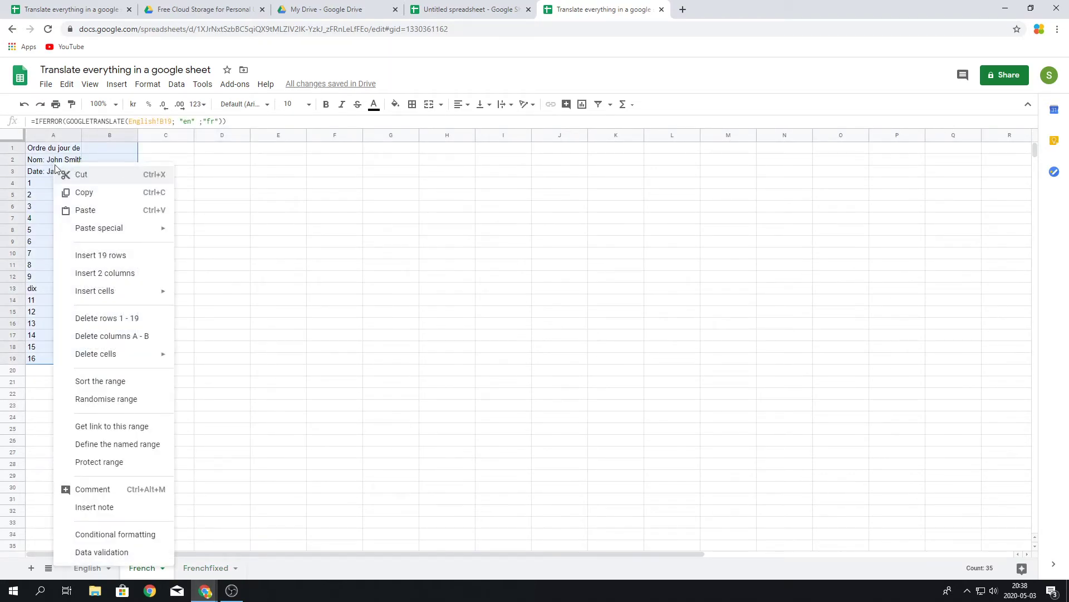
left_click(78, 191)
left_click(206, 567)
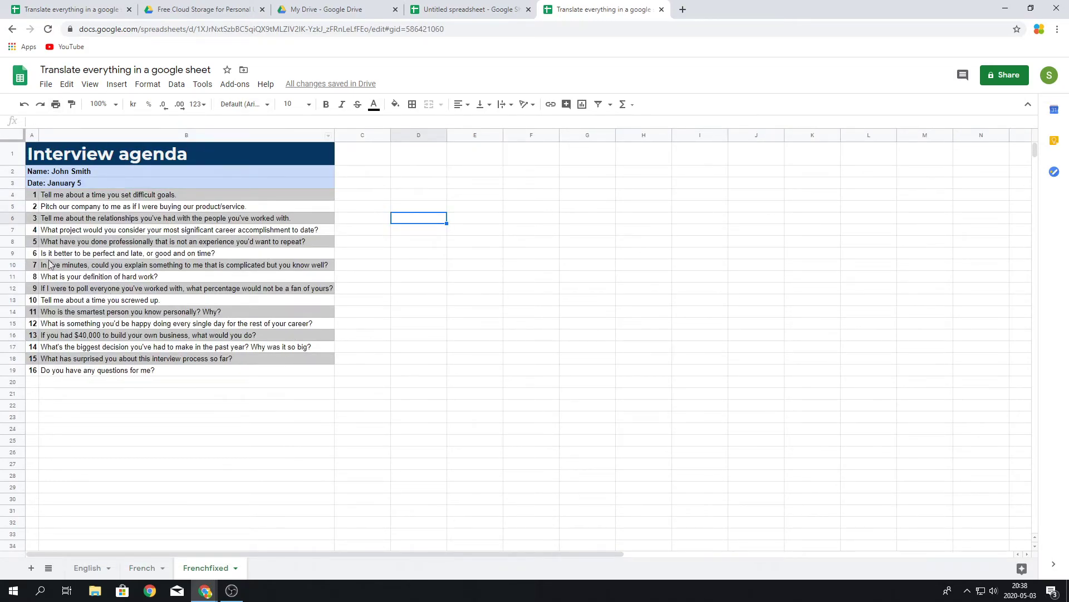
- Paste the French translations over Frenchfixed A1 using Paste special > Paste values only
right_click(39, 159)
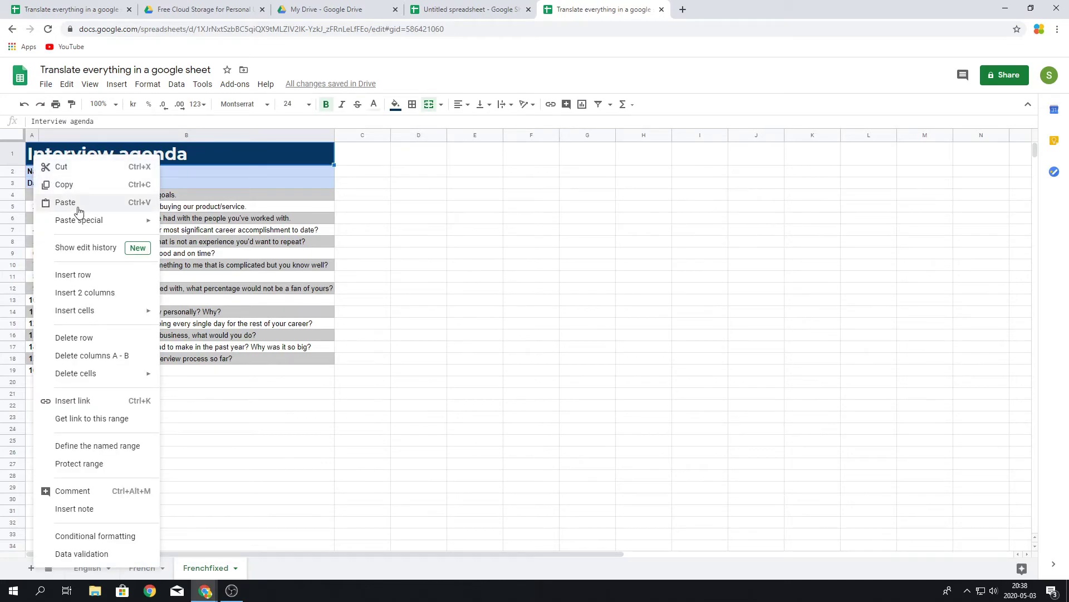
left_click(223, 264)
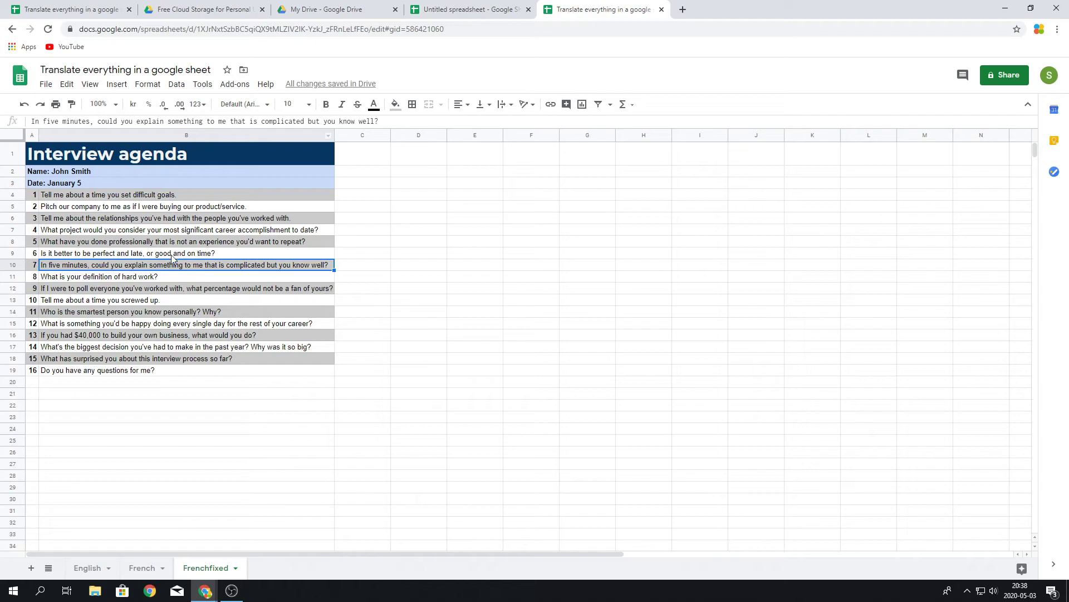
left_click(34, 158)
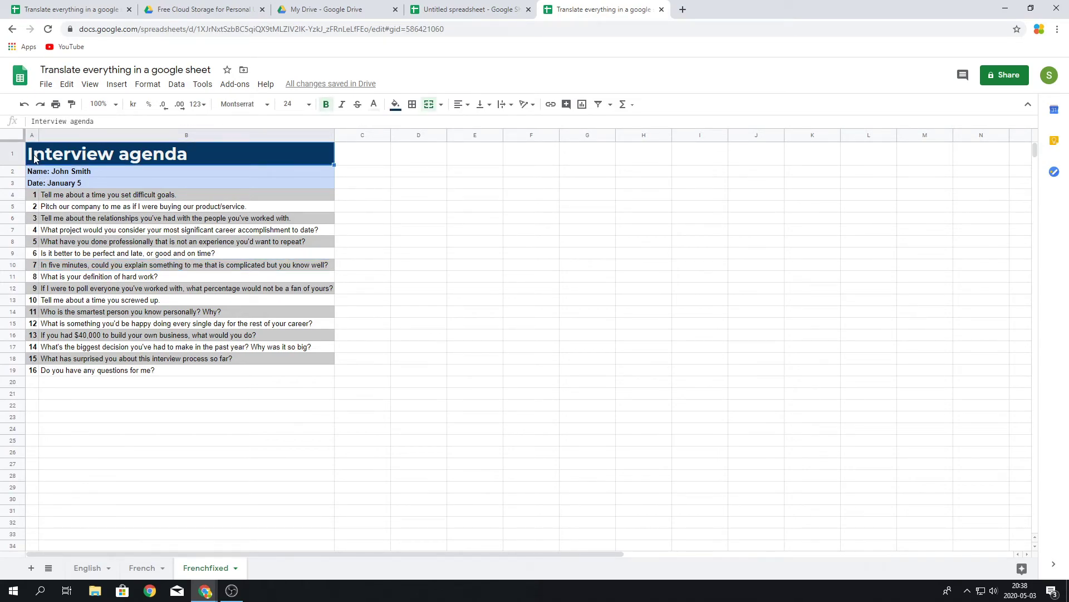
right_click(35, 158)
mouse_move(121, 223)
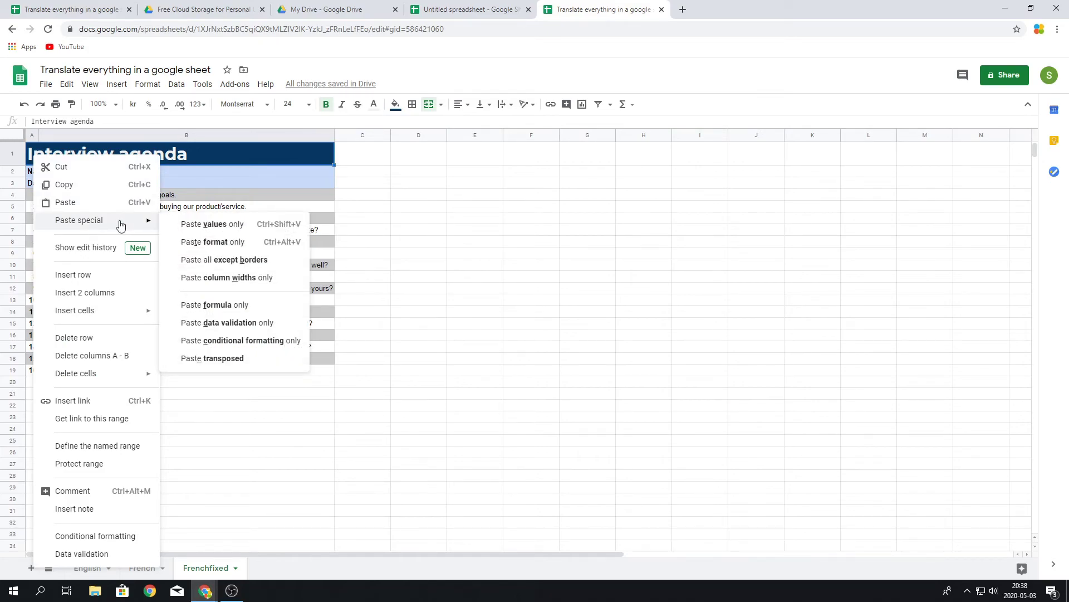
left_click(201, 225)
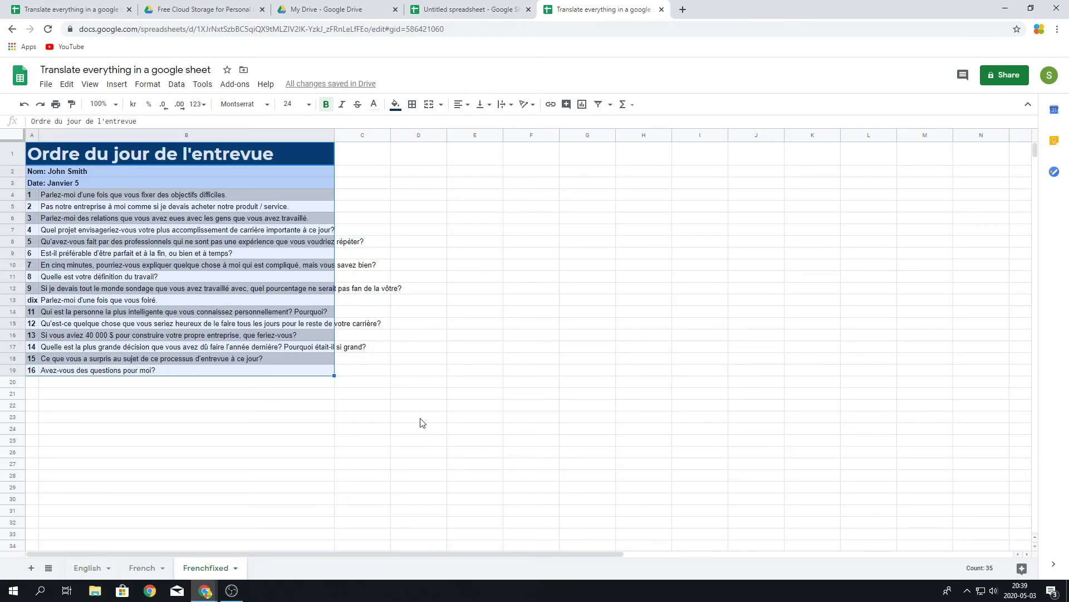
left_click(421, 423)
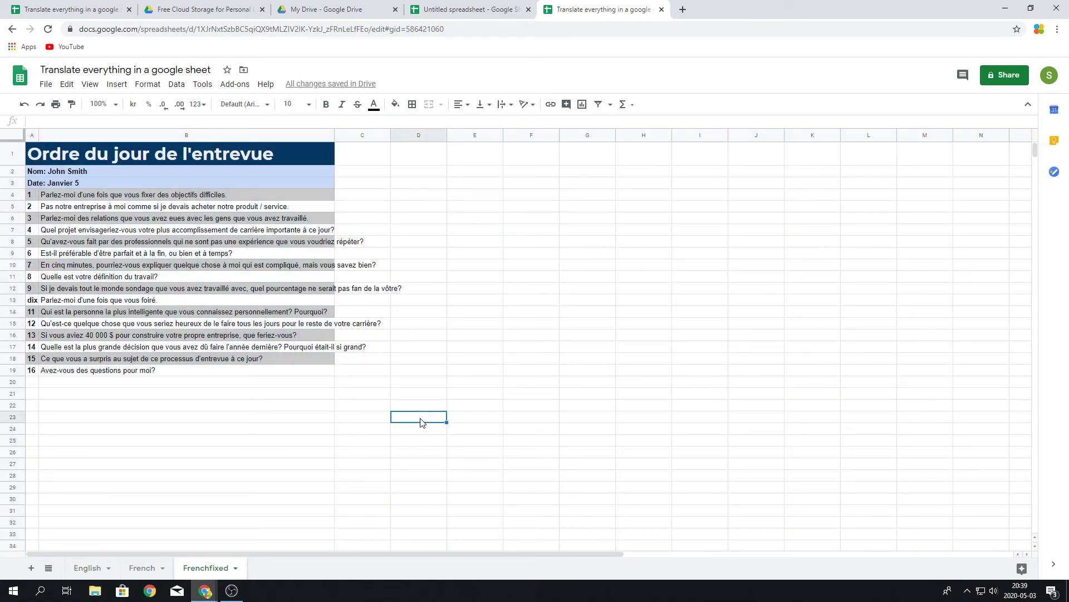